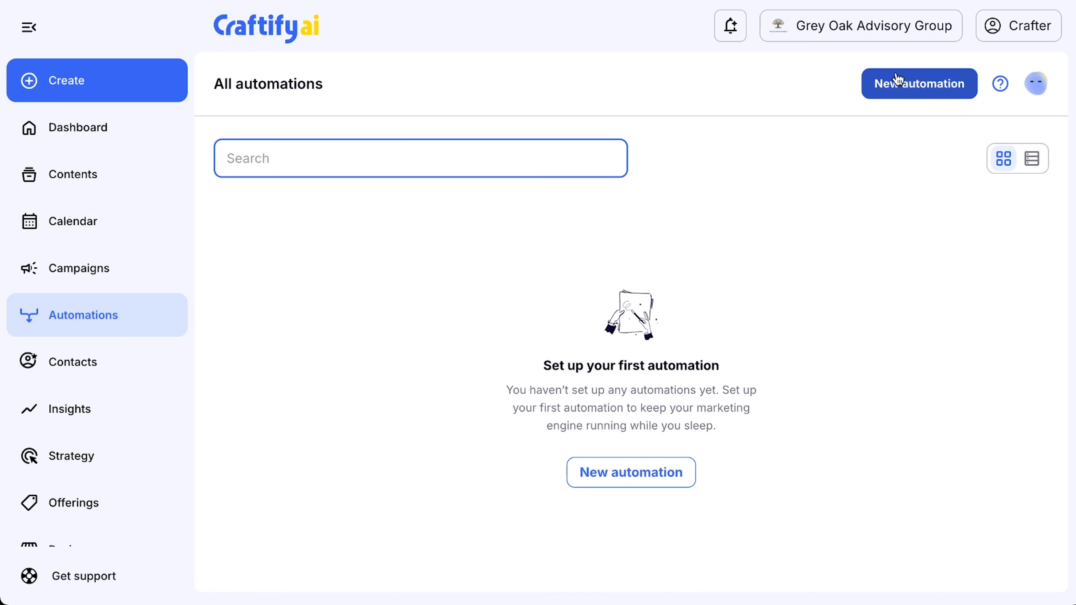
# - Start a new automation of the Email type and move on to its trigger settings
pyautogui.click(914, 85)
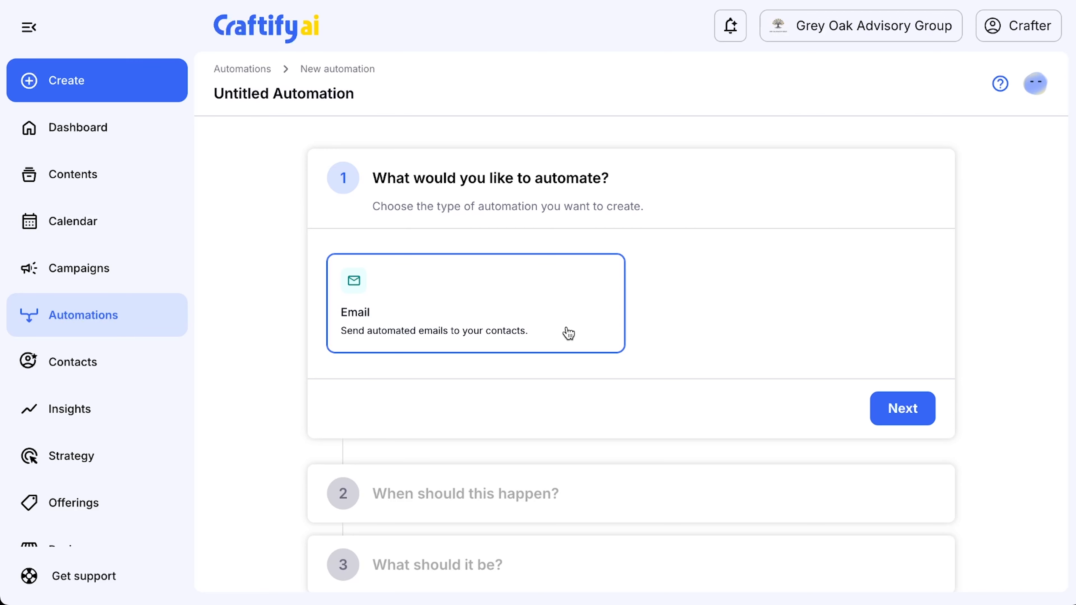
pyautogui.click(913, 400)
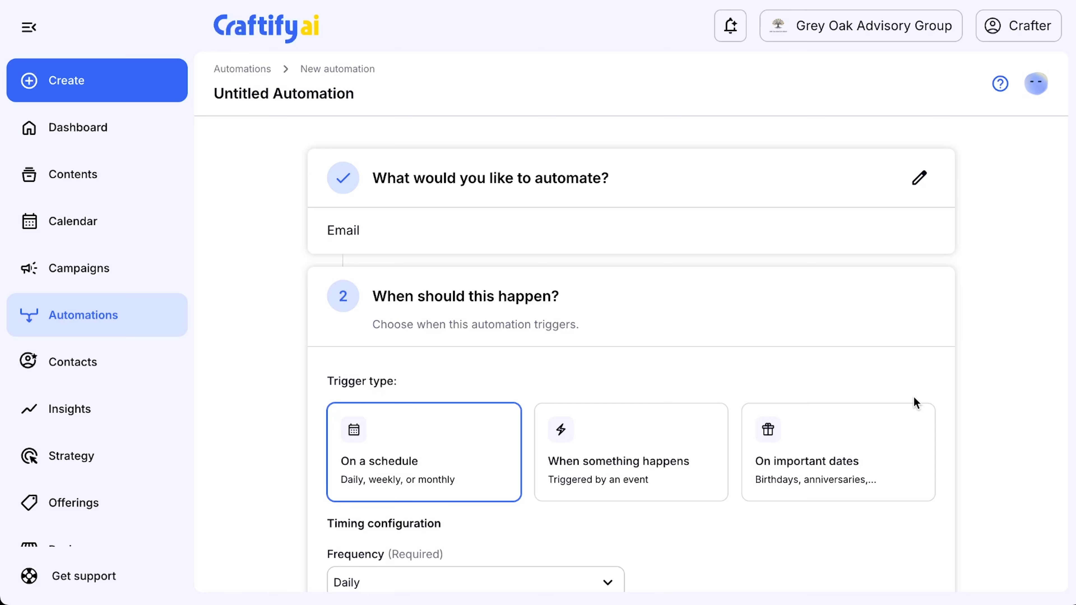
pyautogui.scroll(-5, 914, 397)
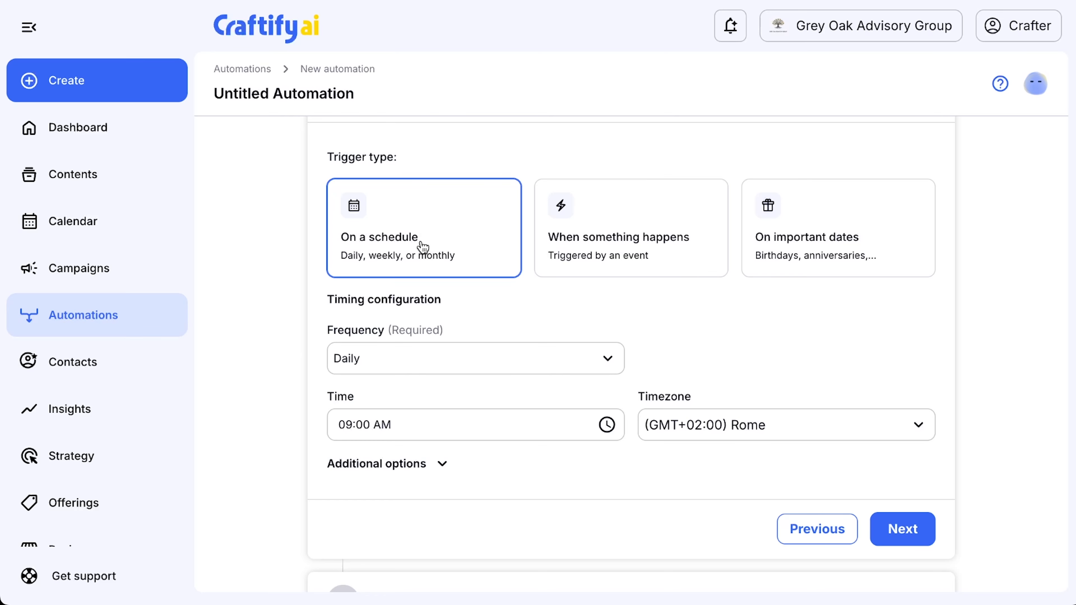
# - Set the trigger type to When something happens with the event When an interaction is logged
pyautogui.click(848, 256)
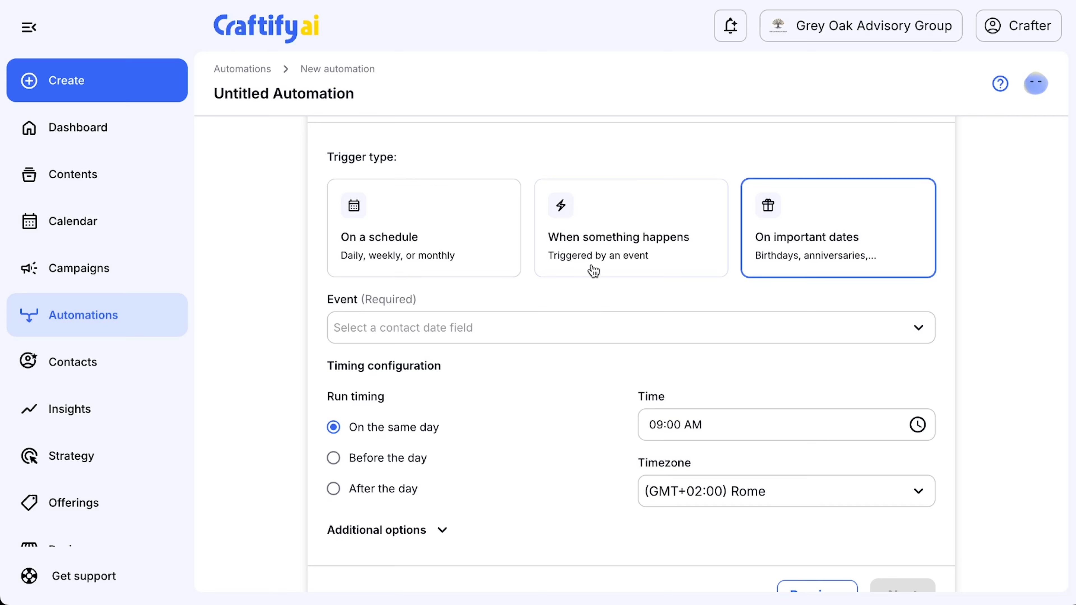
pyautogui.click(639, 261)
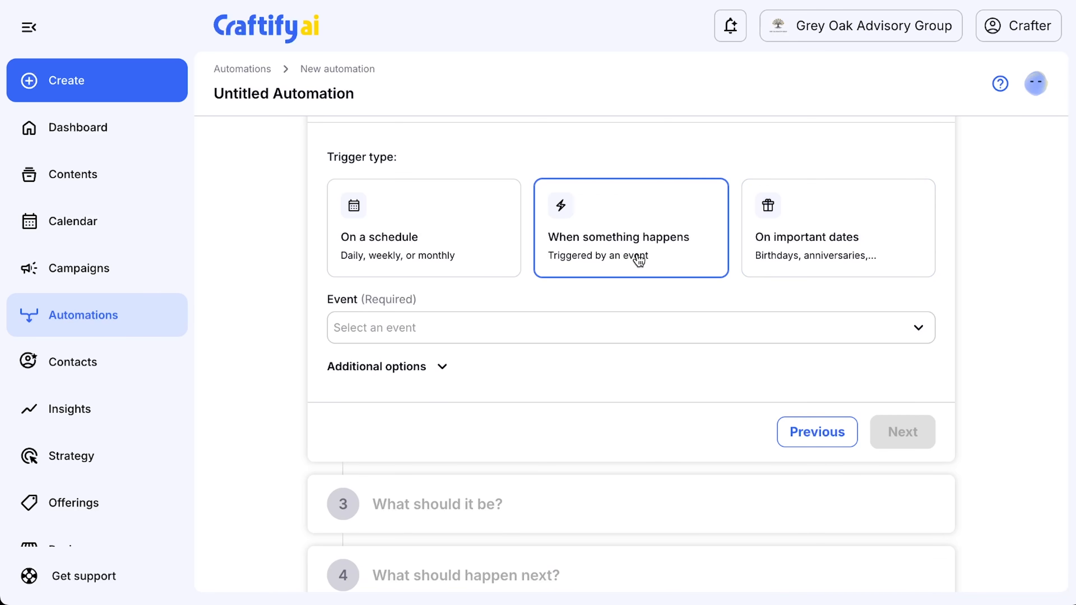
pyautogui.click(917, 335)
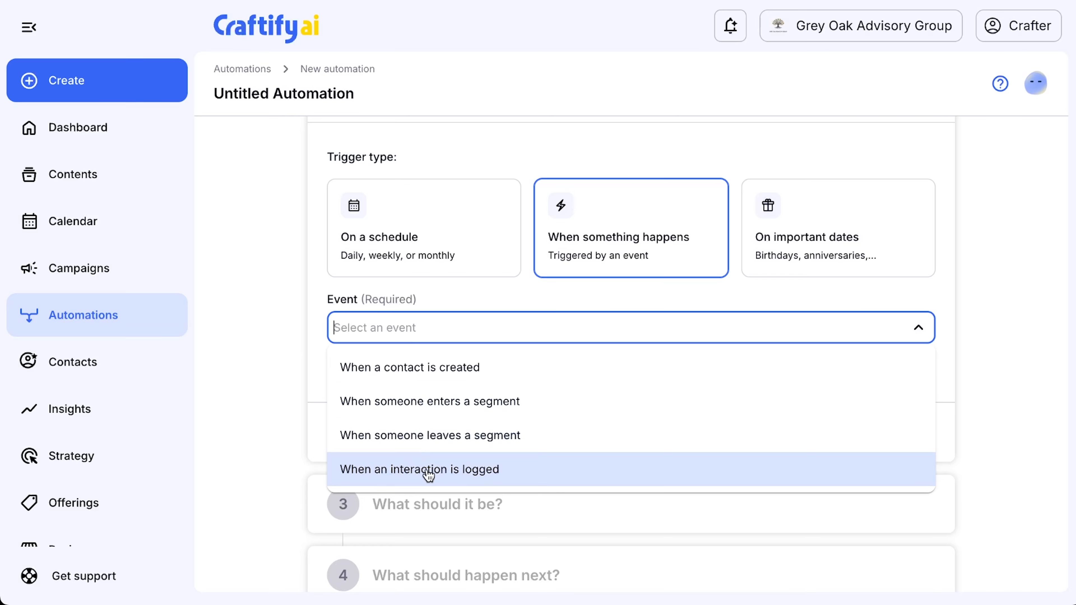
pyautogui.click(444, 470)
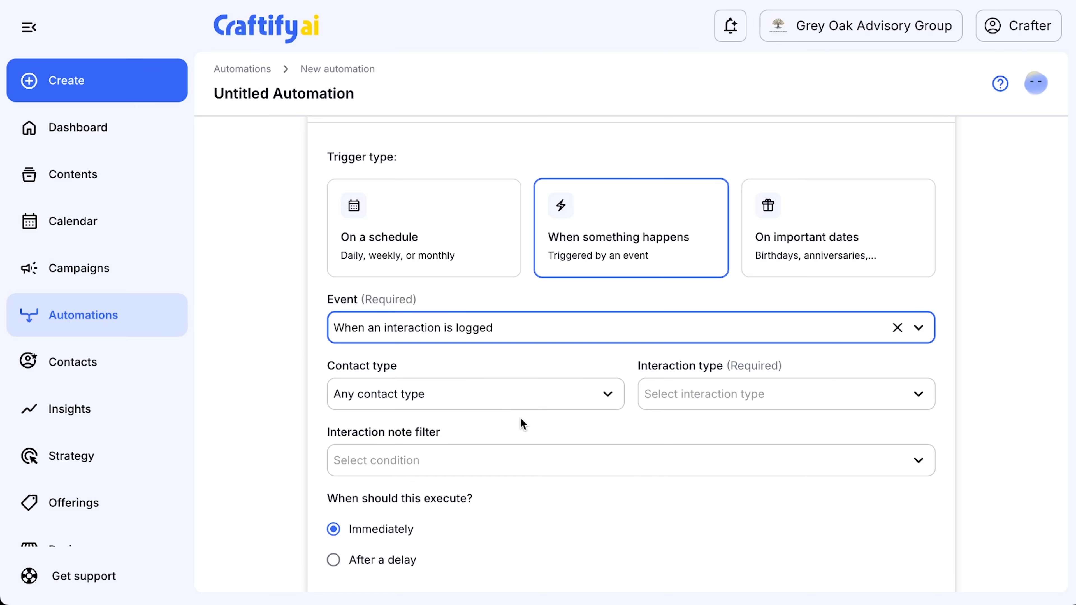
# - Set the contact type to Customer and the interaction type to Custom Order Placed
pyautogui.click(607, 394)
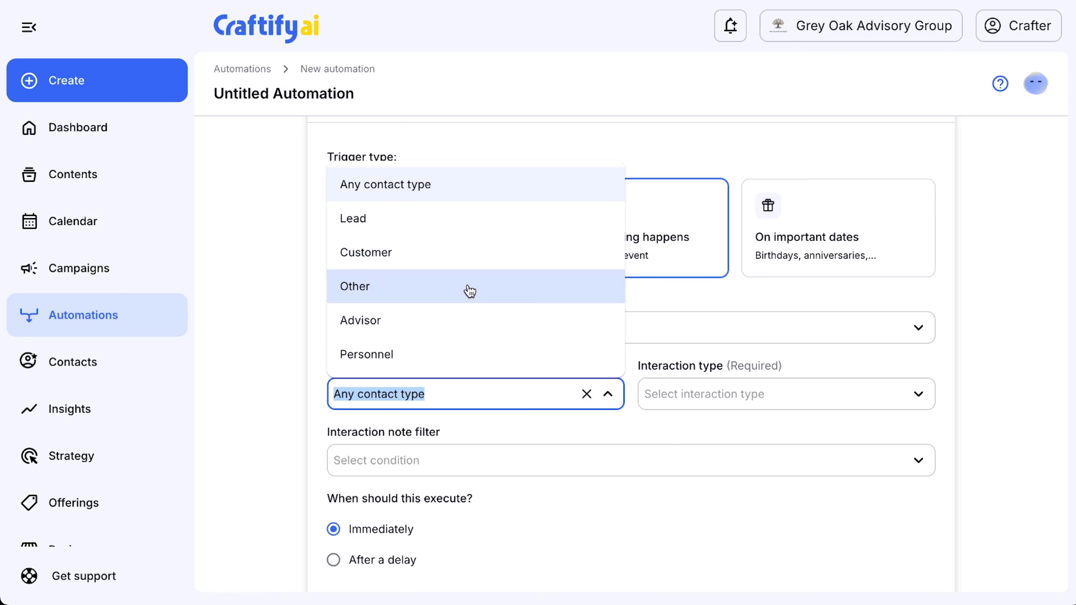
pyautogui.click(423, 252)
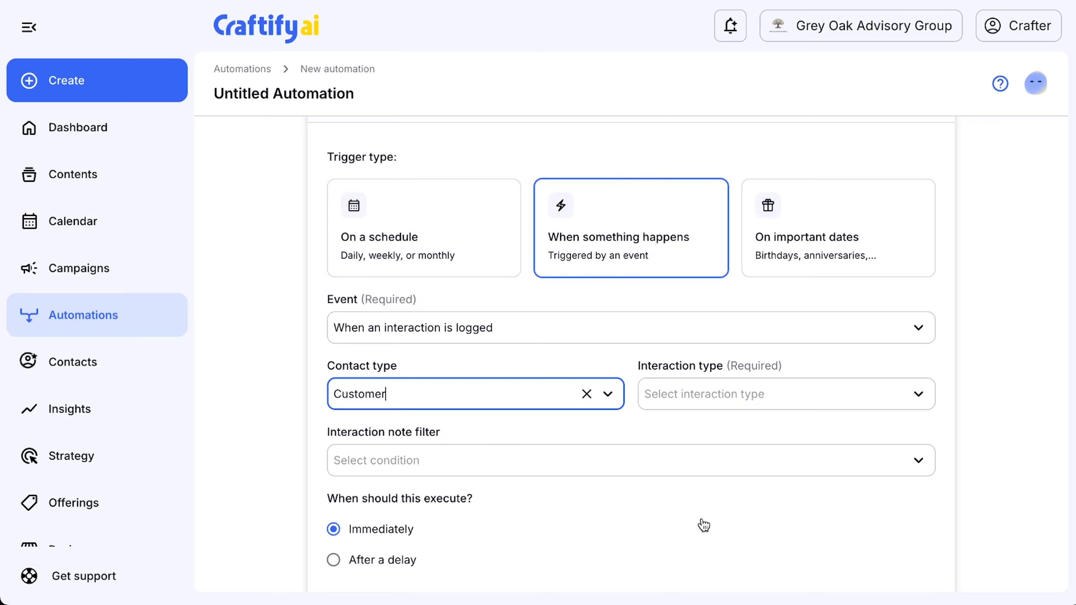
pyautogui.click(793, 393)
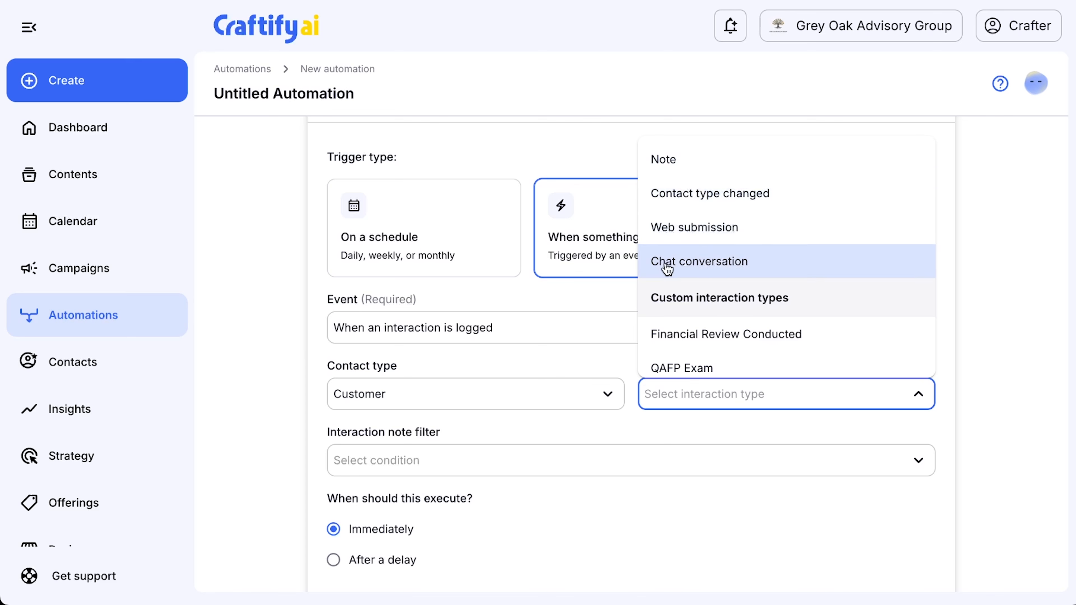
pyautogui.scroll(-2, 727, 292)
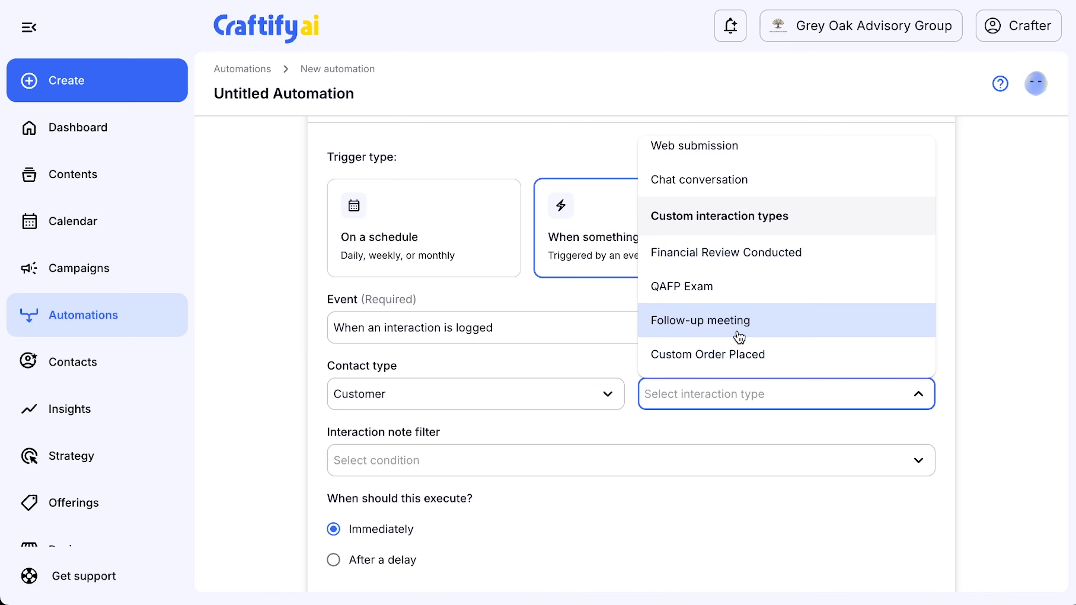
pyautogui.click(716, 358)
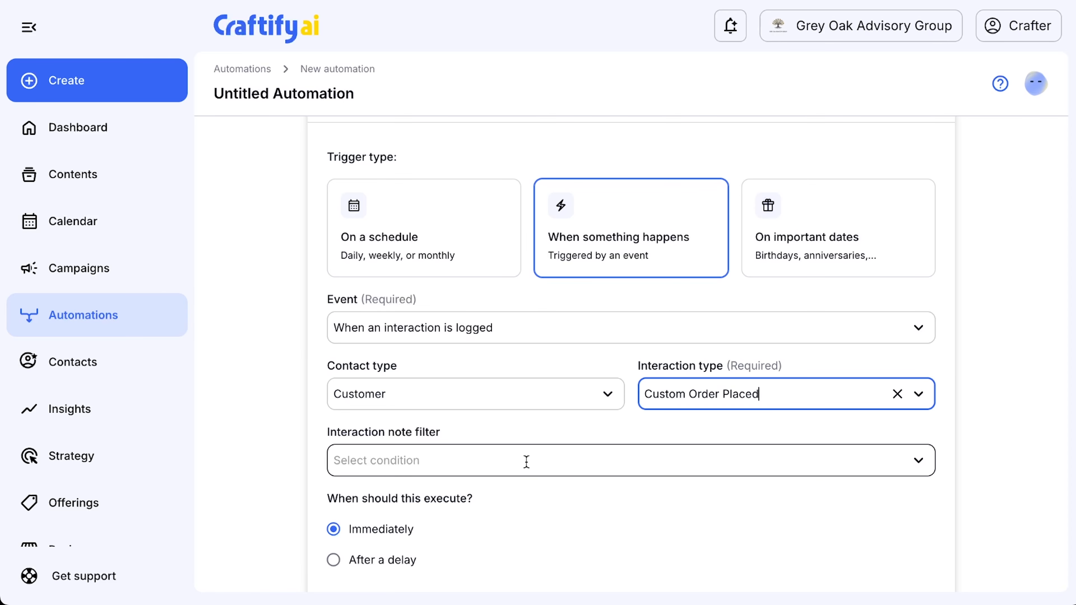
pyautogui.scroll(-2, 504, 493)
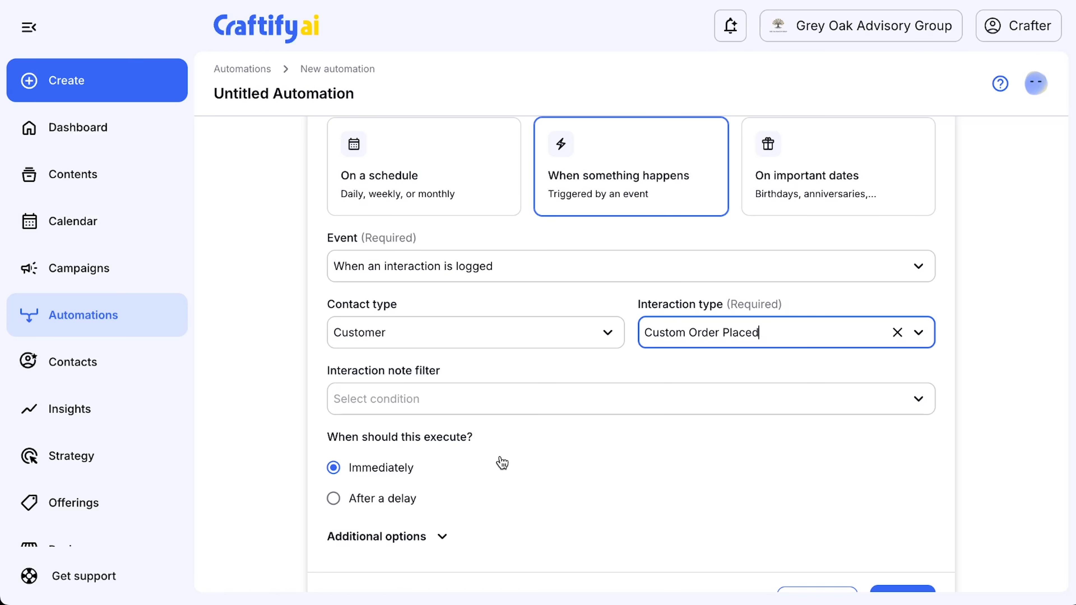
pyautogui.scroll(-3, 512, 468)
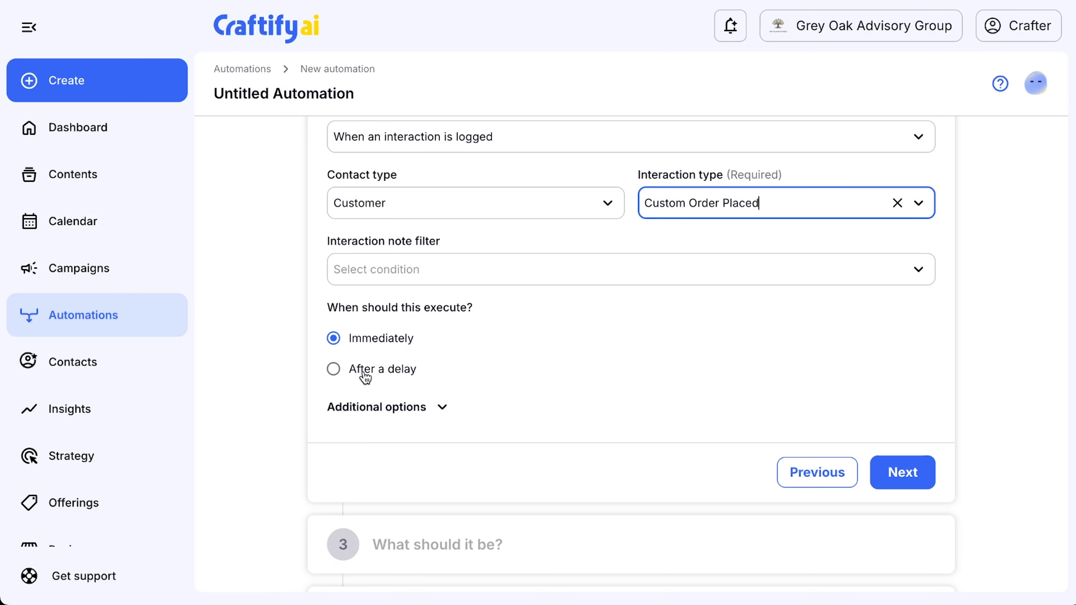
pyautogui.click(333, 370)
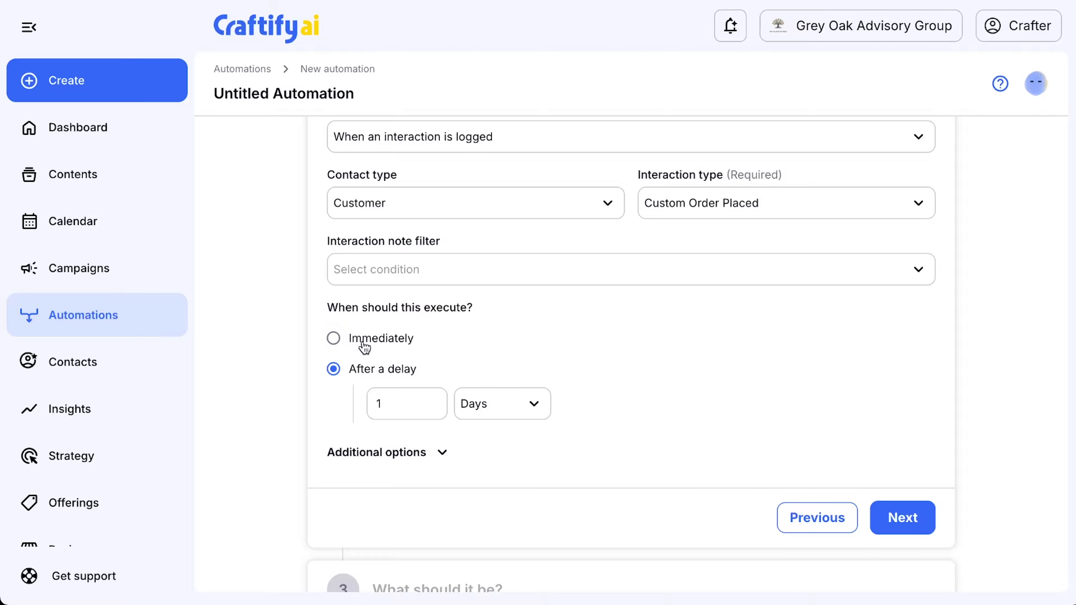
pyautogui.click(333, 339)
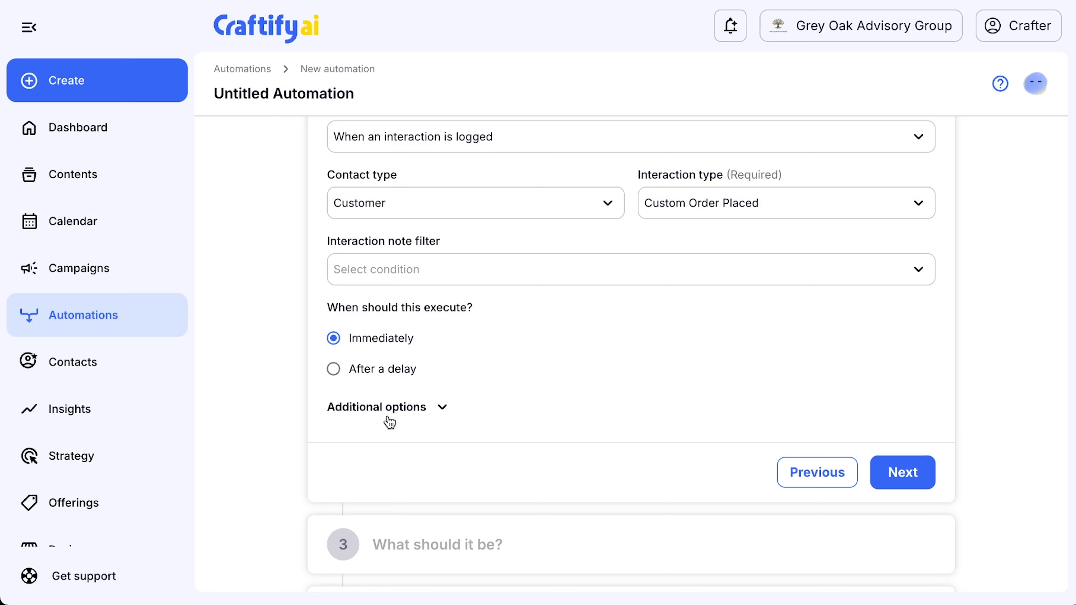
# - Review the additional trigger options and confirm the trigger step
pyautogui.click(436, 403)
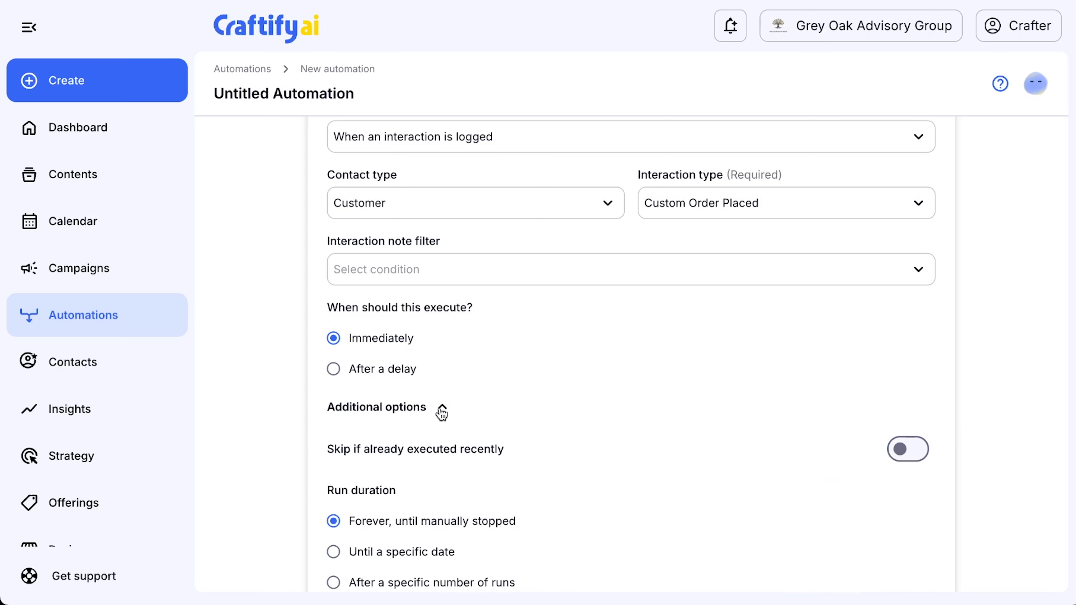
pyautogui.scroll(-2, 555, 426)
pyautogui.scroll(-2, 558, 428)
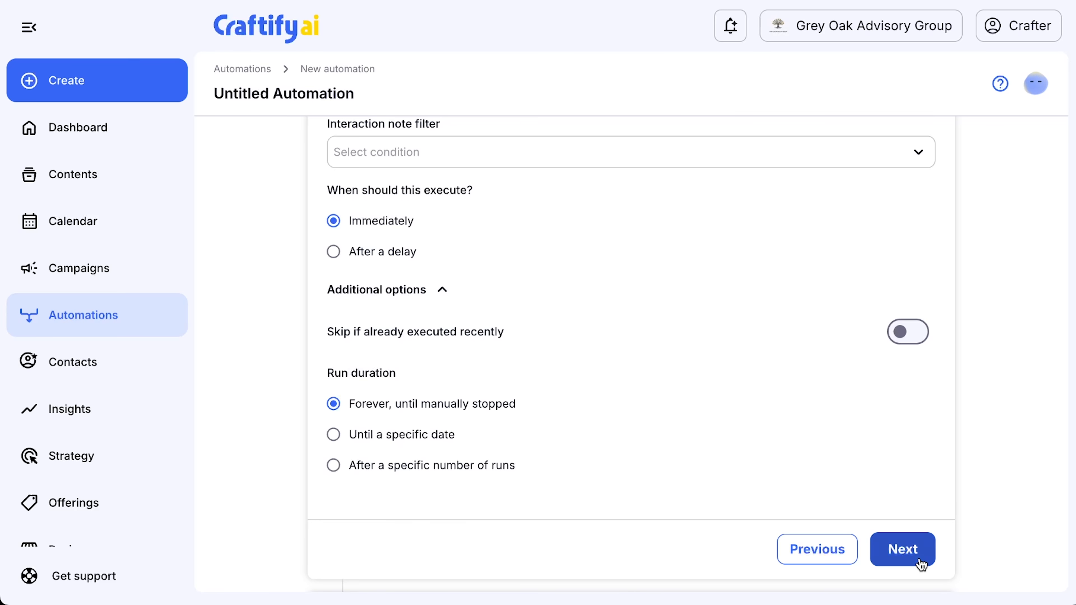
pyautogui.click(909, 549)
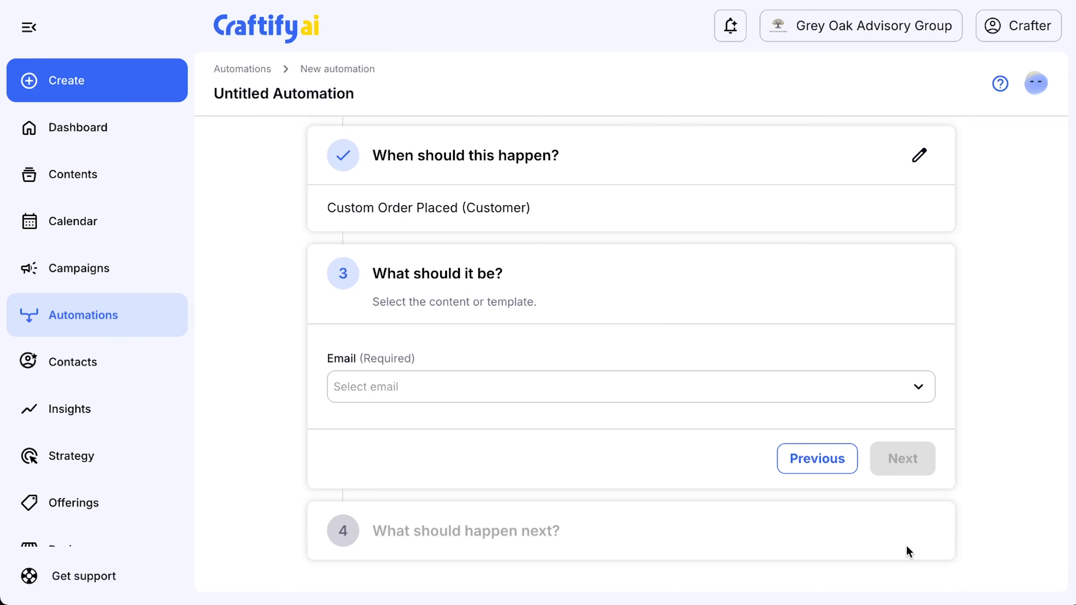
# - Choose the email Thank You for Your Time and Trust as the content and confirm it
pyautogui.click(561, 394)
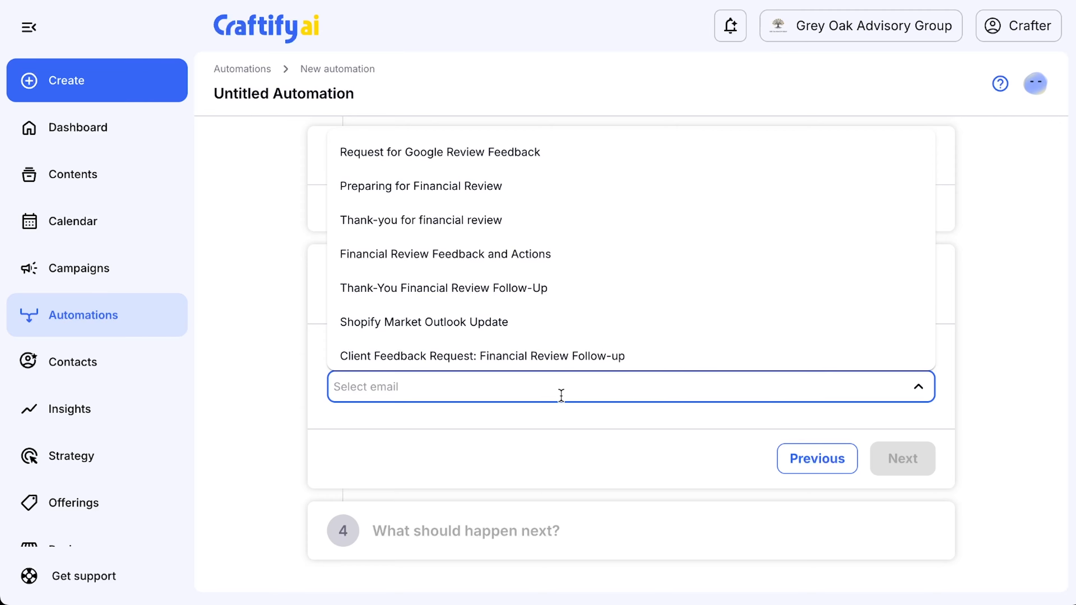
pyautogui.scroll(-3, 599, 314)
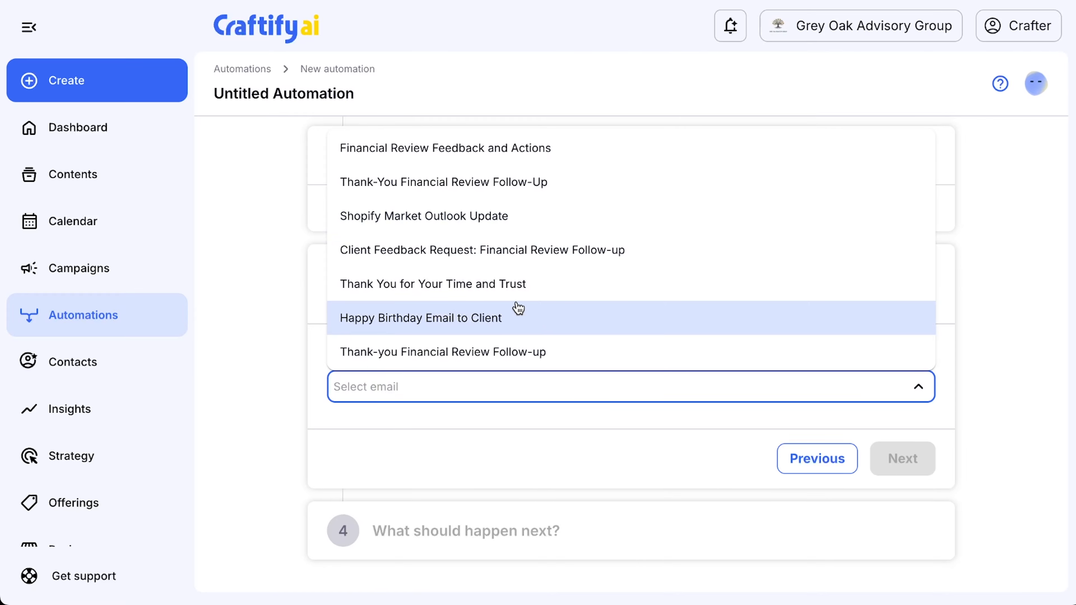
pyautogui.click(482, 295)
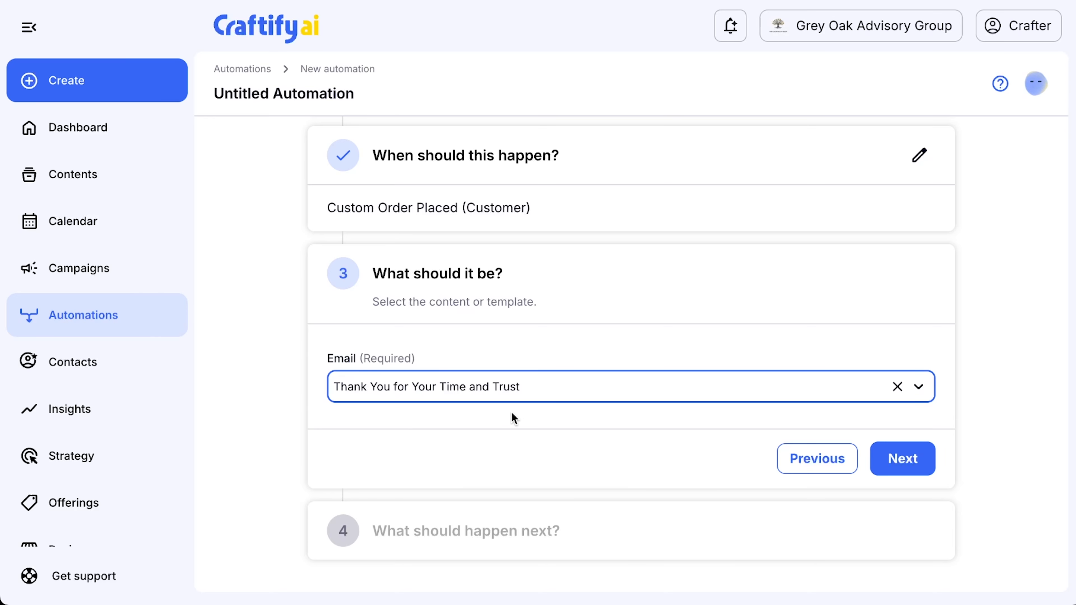
pyautogui.click(905, 474)
# - Set the delivery method to Remind me to send
pyautogui.scroll(-1, 749, 437)
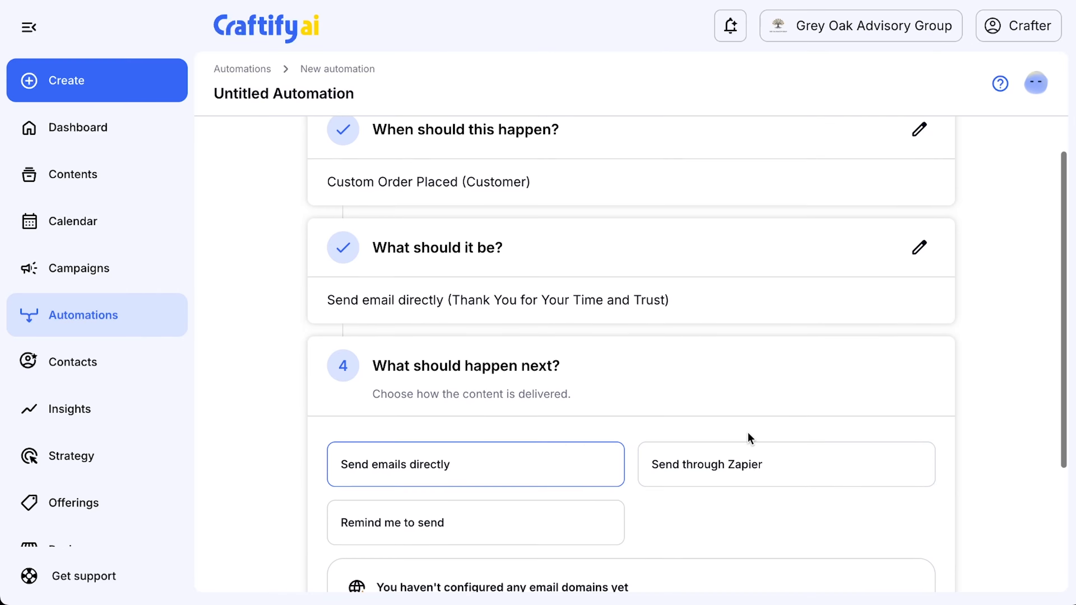
pyautogui.scroll(-2, 749, 438)
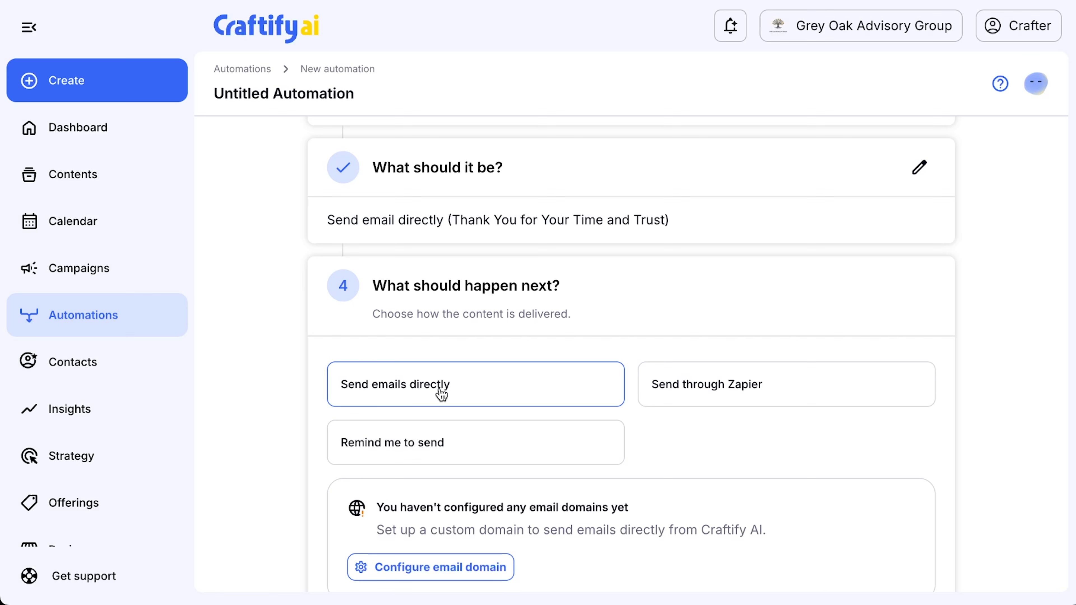
pyautogui.click(761, 388)
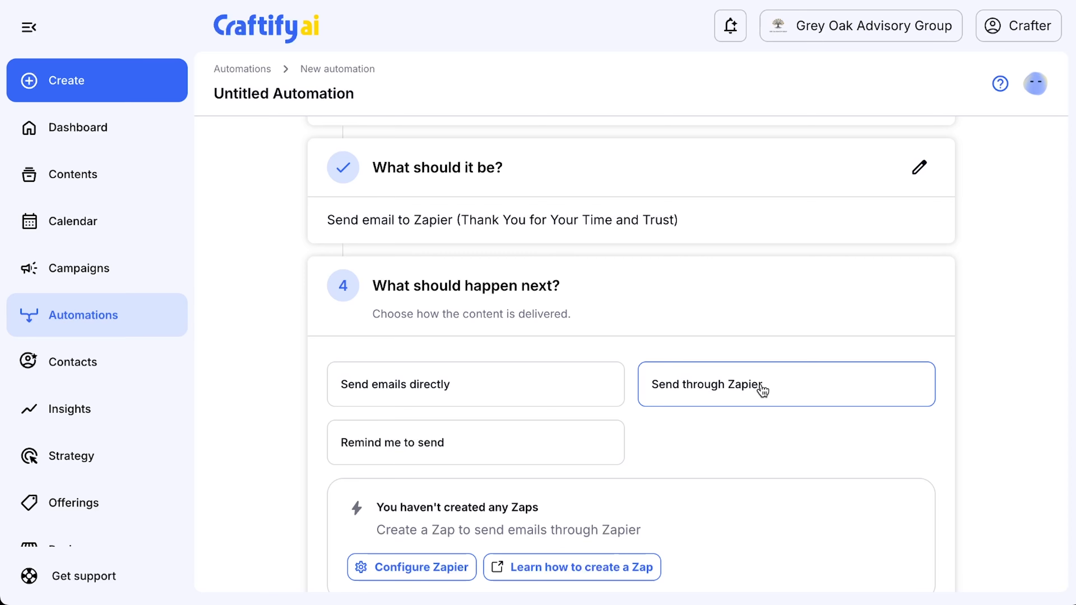
pyautogui.click(449, 443)
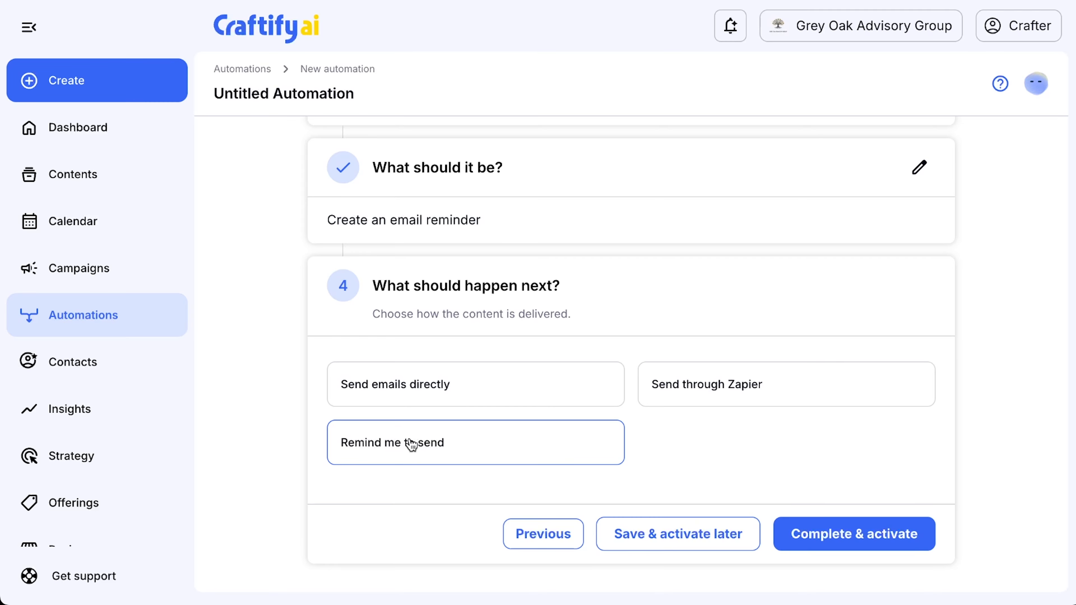
pyautogui.click(396, 398)
pyautogui.scroll(-2, 504, 439)
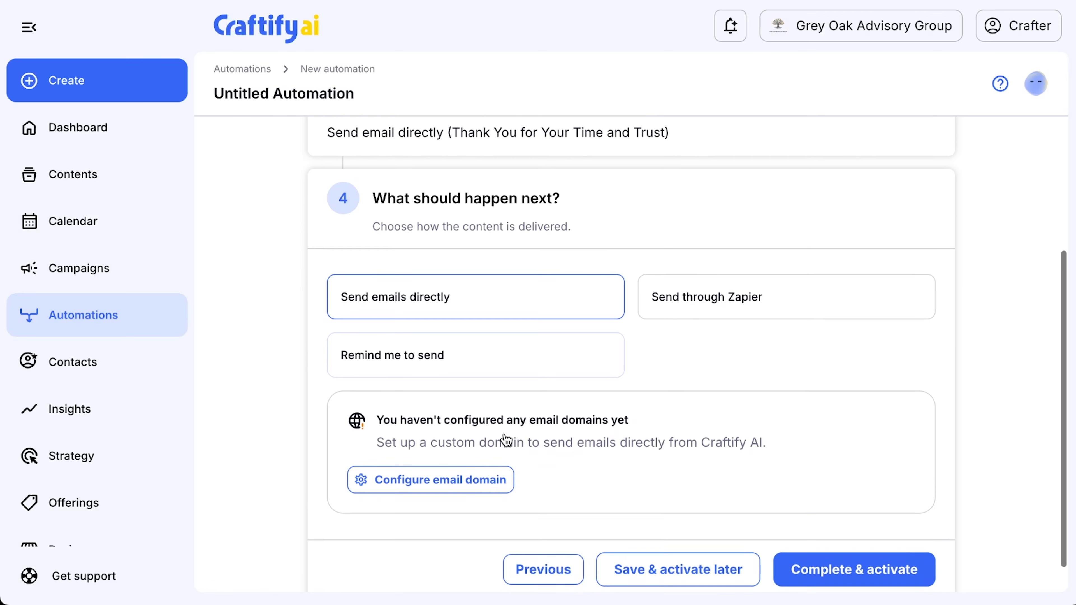
pyautogui.scroll(-1, 505, 439)
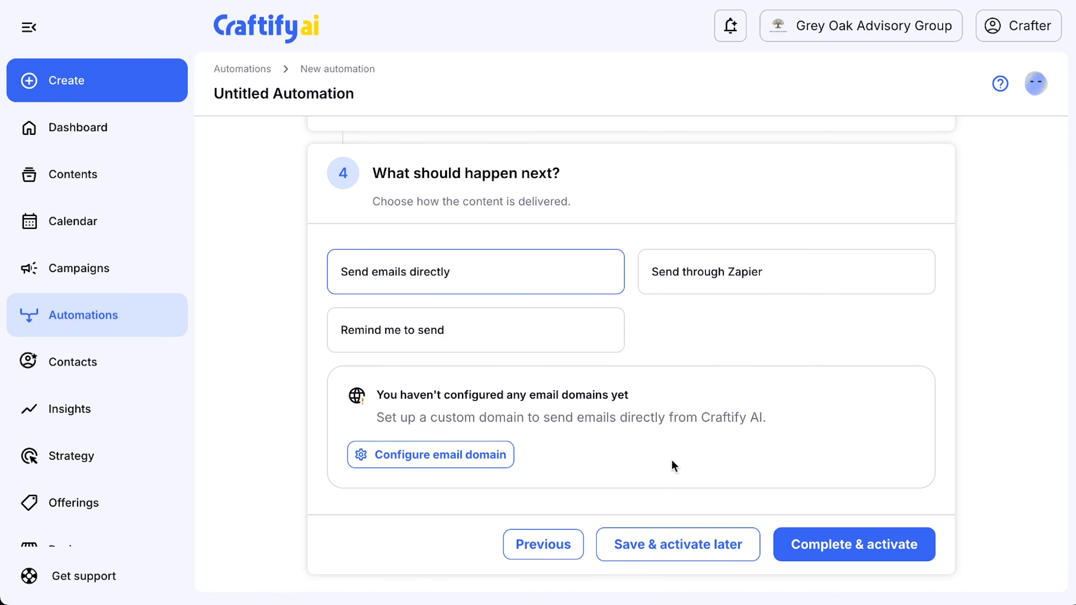
pyautogui.click(503, 343)
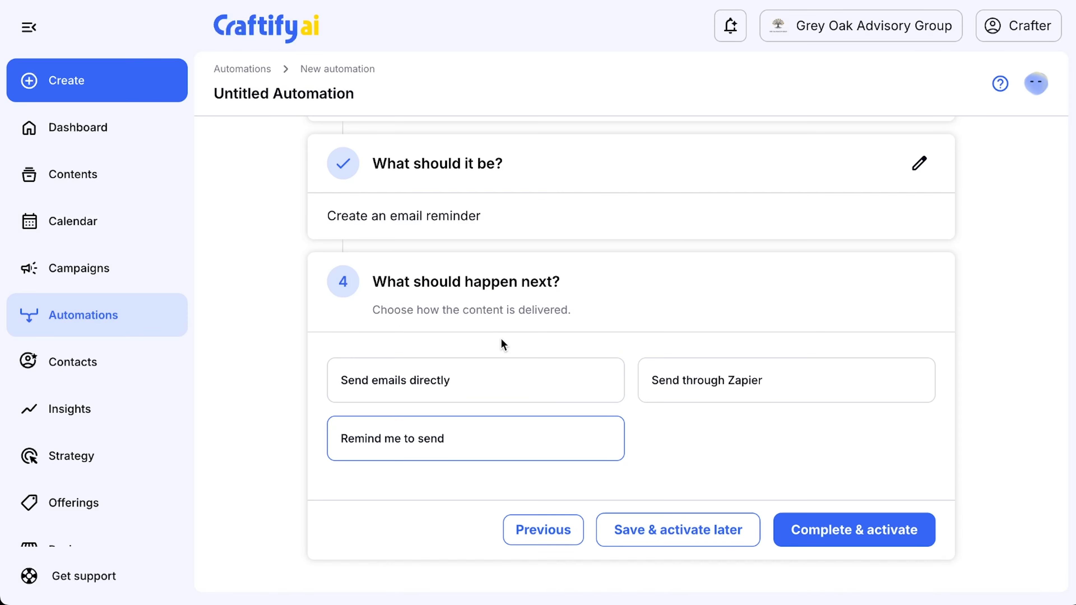
# - Complete the automation, keeping the name Thank-you reminder on user interaction, and save and activate it
pyautogui.click(861, 535)
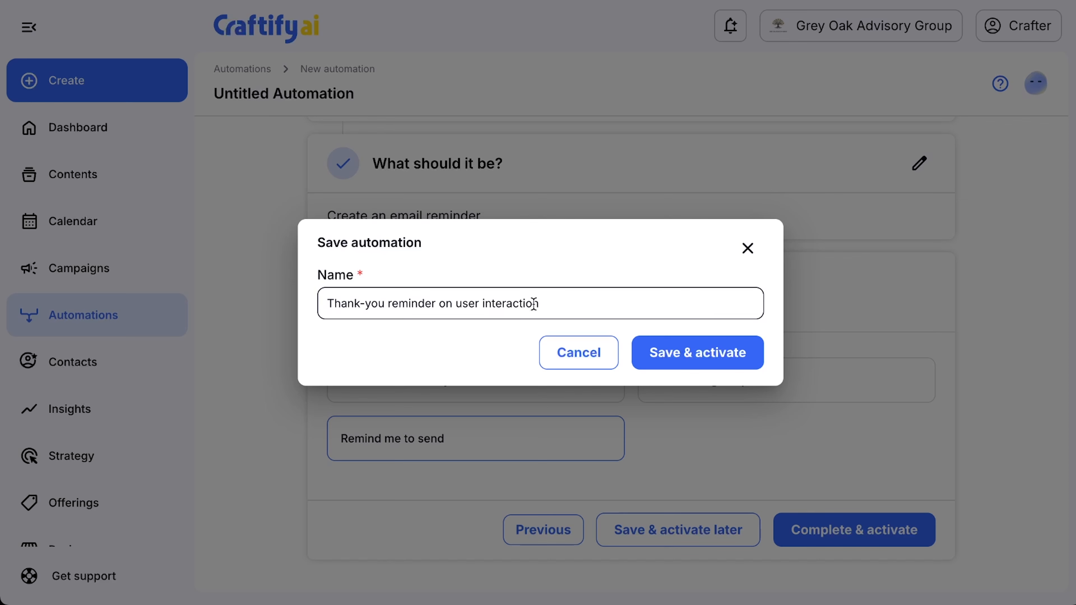
pyautogui.click(694, 357)
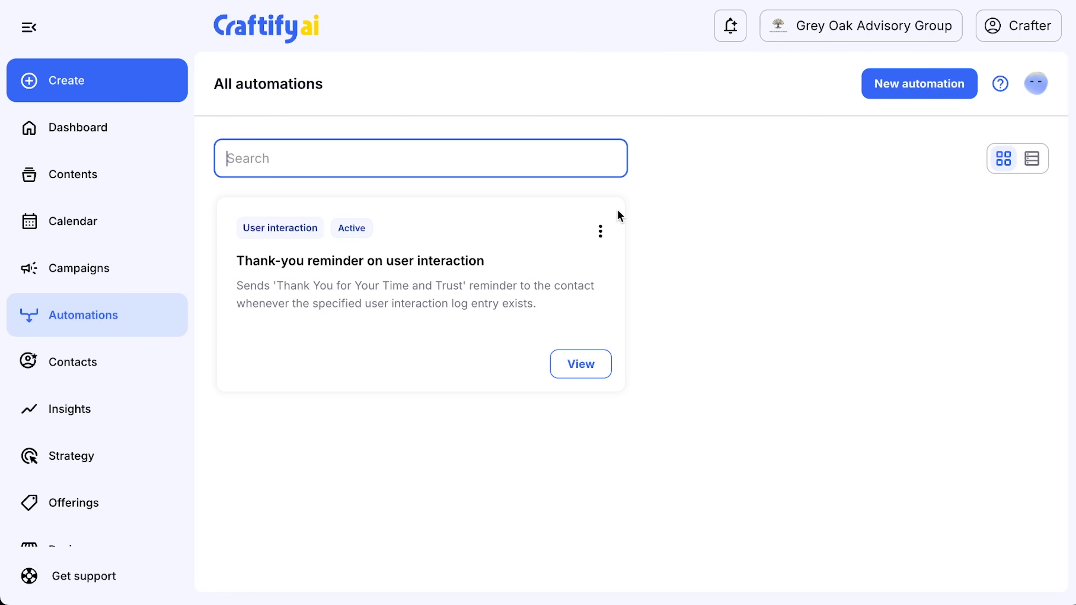
pyautogui.click(601, 231)
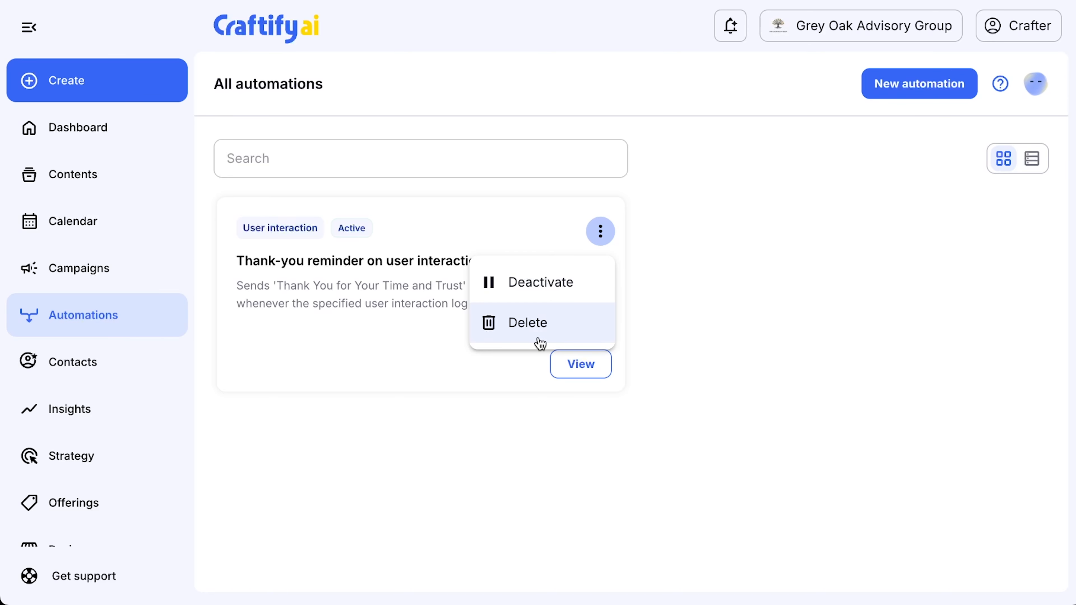
pyautogui.click(498, 462)
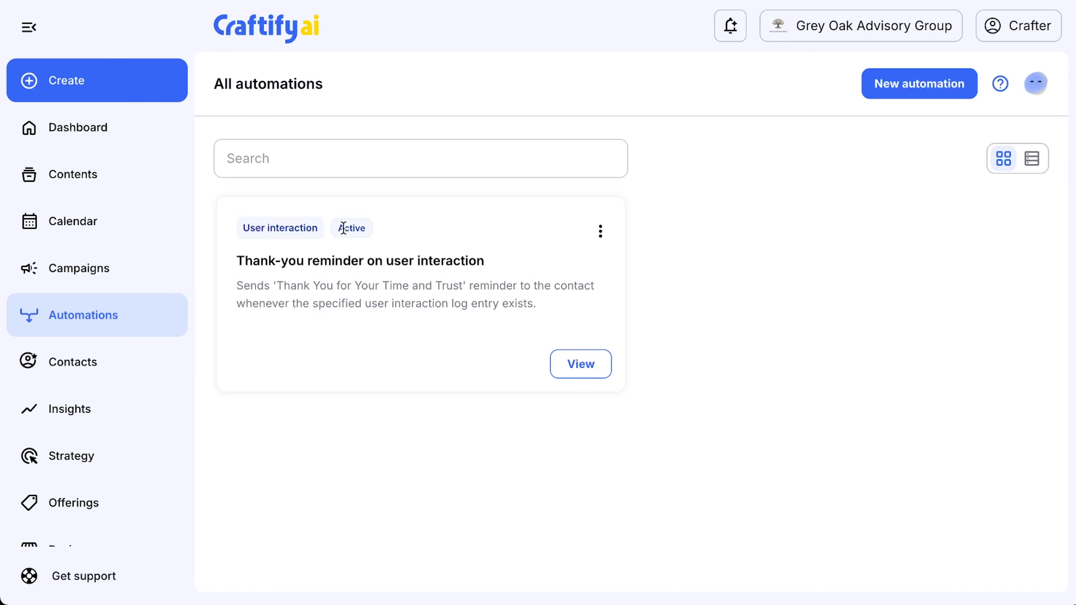
pyautogui.click(280, 159)
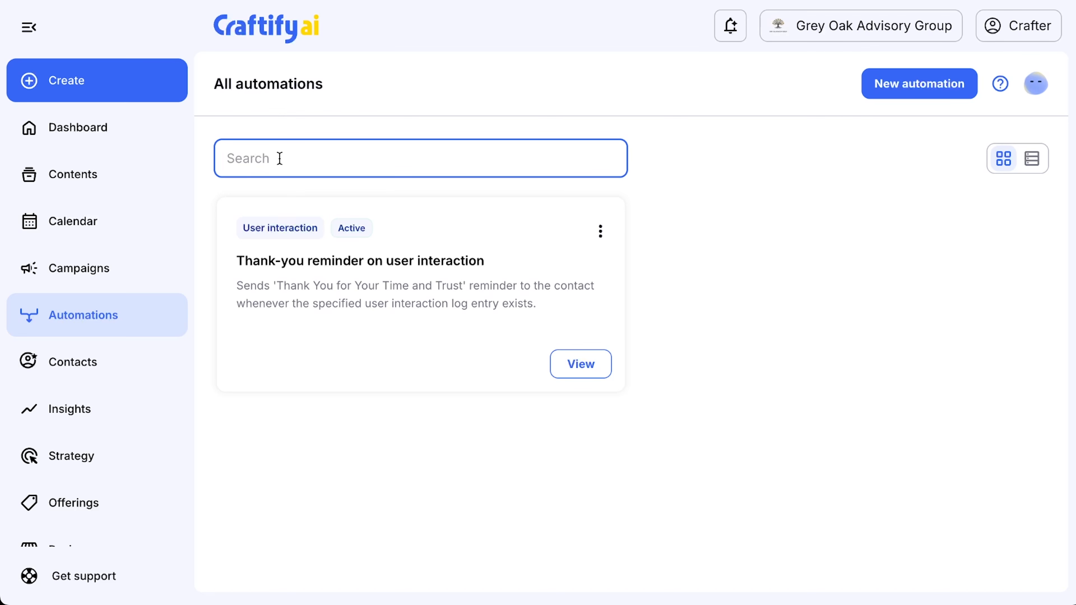